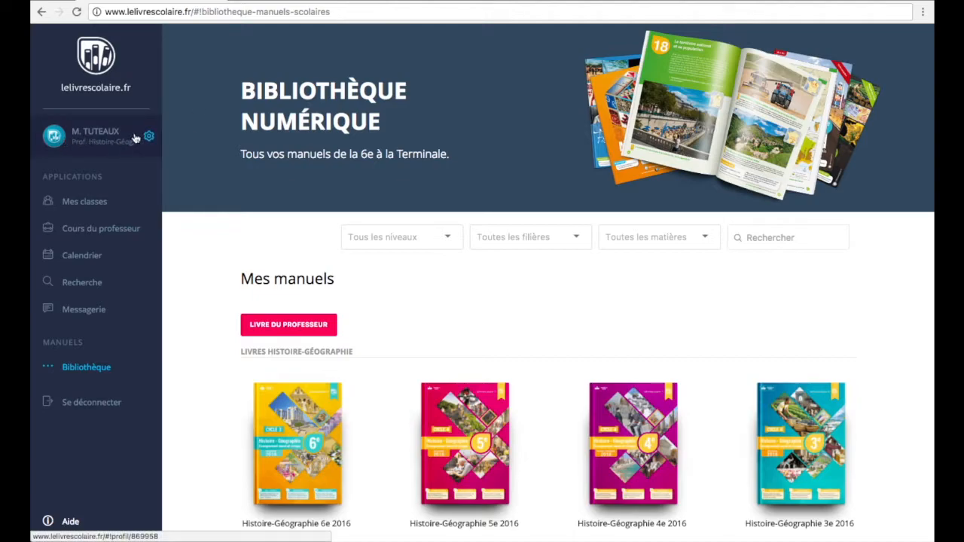
- Open the class wall of the 6e A class
{"action": "left_click", "coordinate": [87, 205]}
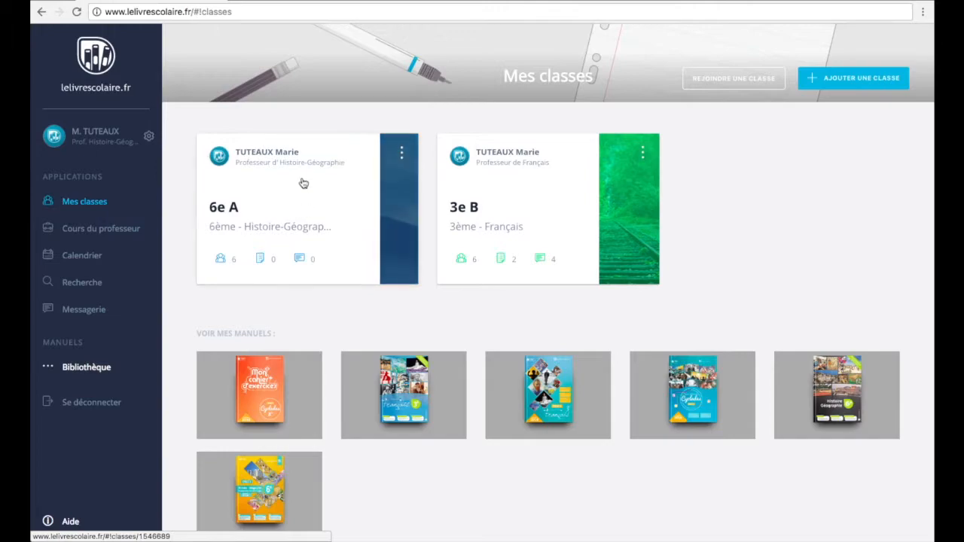
{"action": "left_click", "coordinate": [275, 205]}
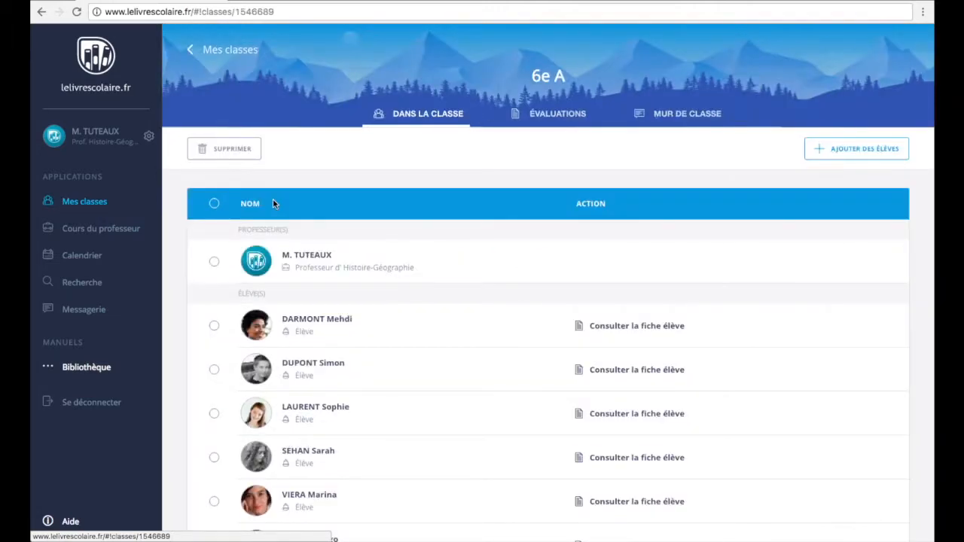
{"action": "left_click", "coordinate": [680, 115]}
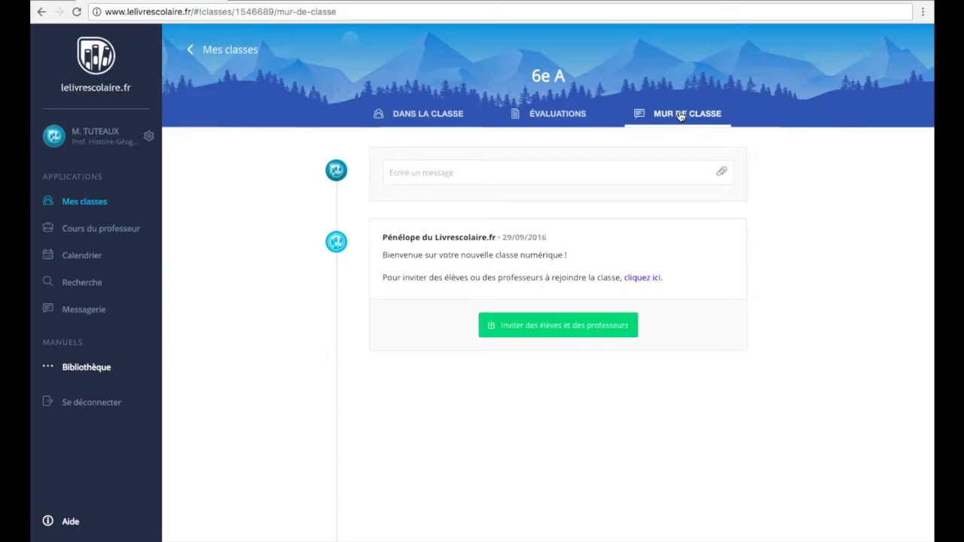
- Post "Bonjour à tous ! Voici les fiches méthode à télécharger :" on the class wall with Extrait_Methode_HG6.pdf attached
{"action": "left_click", "coordinate": [395, 172]}
{"action": "type", "text": "Bonjour à tous ! Voici les fiches méthode à télécharger :"}
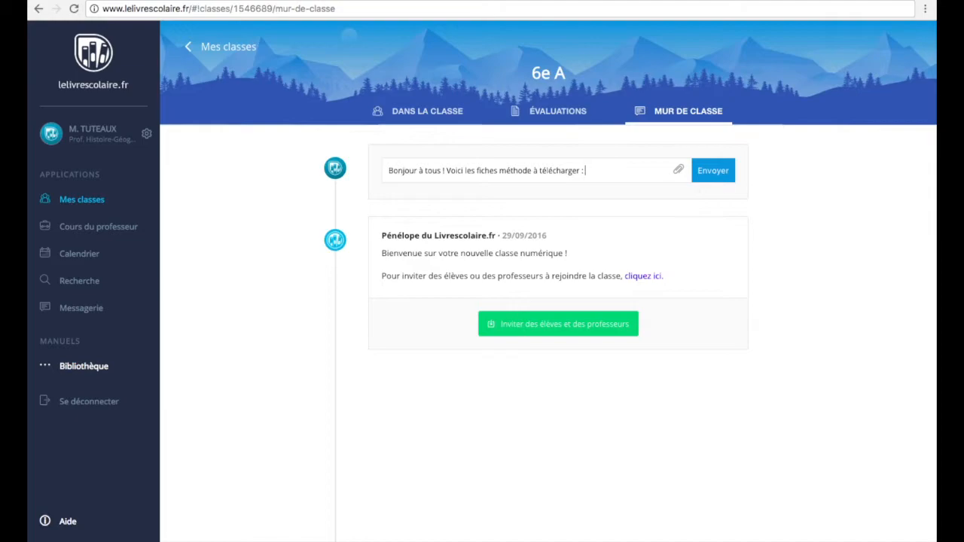
{"action": "left_click", "coordinate": [679, 171]}
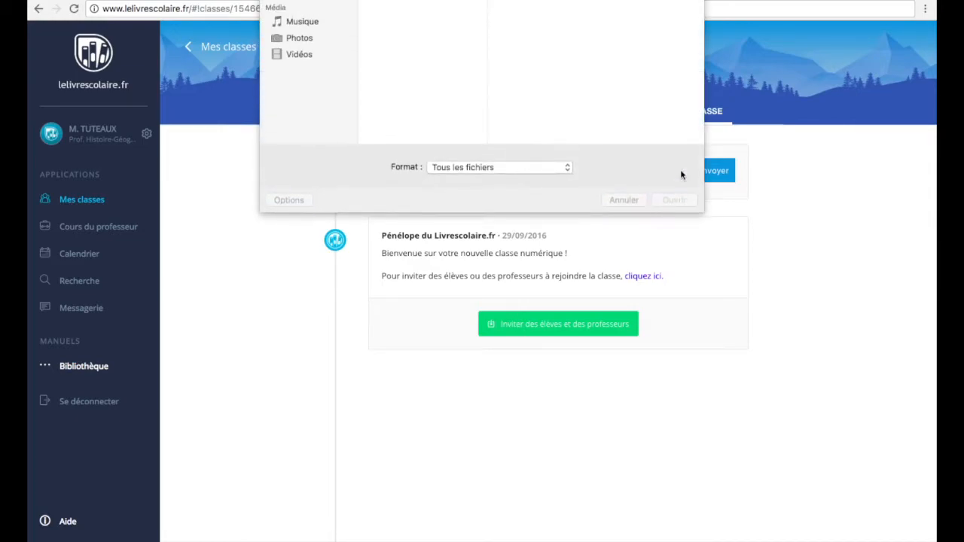
{"action": "left_click", "coordinate": [445, 16]}
{"action": "left_click", "coordinate": [674, 200]}
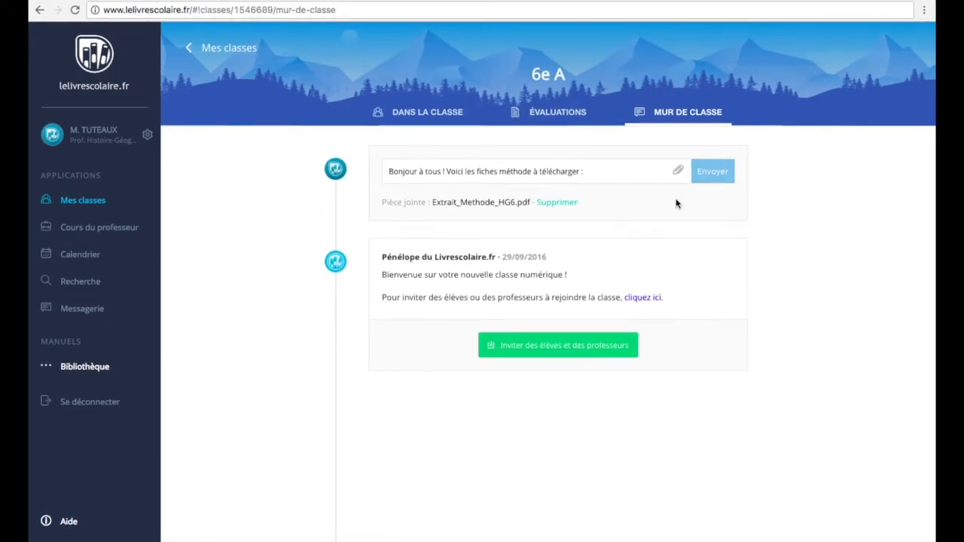
{"action": "left_click", "coordinate": [713, 172]}
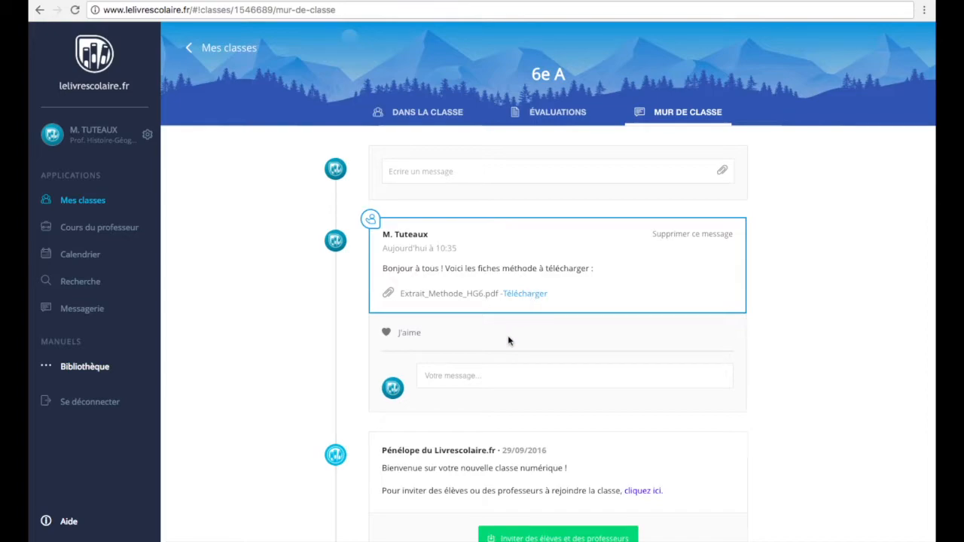
- Like the worksheet post and comment "N'hésitez pas à me poser des questions sur le document si besoin." under it
{"action": "left_click", "coordinate": [387, 335]}
{"action": "left_click", "coordinate": [456, 374]}
{"action": "type", "text": "N'hésitez pas à me poser des questions sur le document si besoin."}
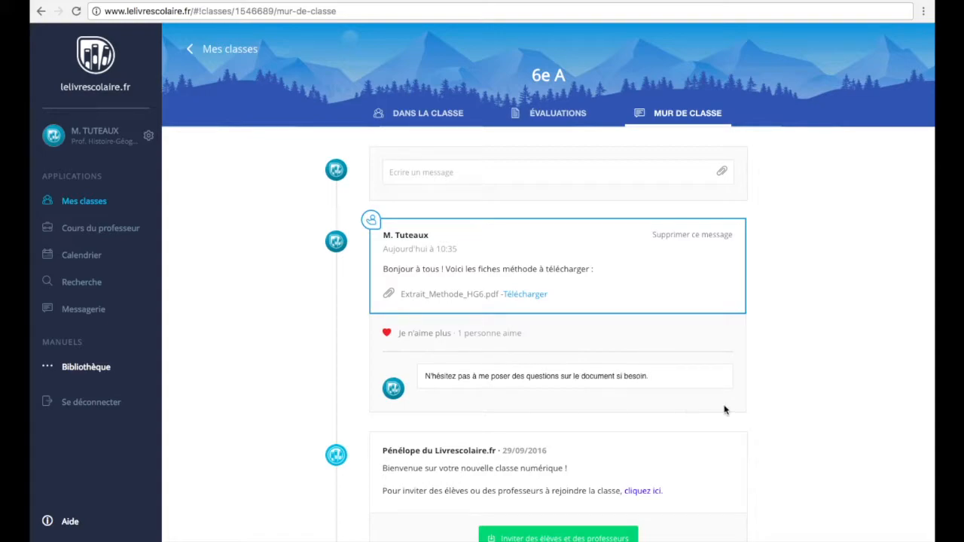
{"action": "key", "text": "Return"}
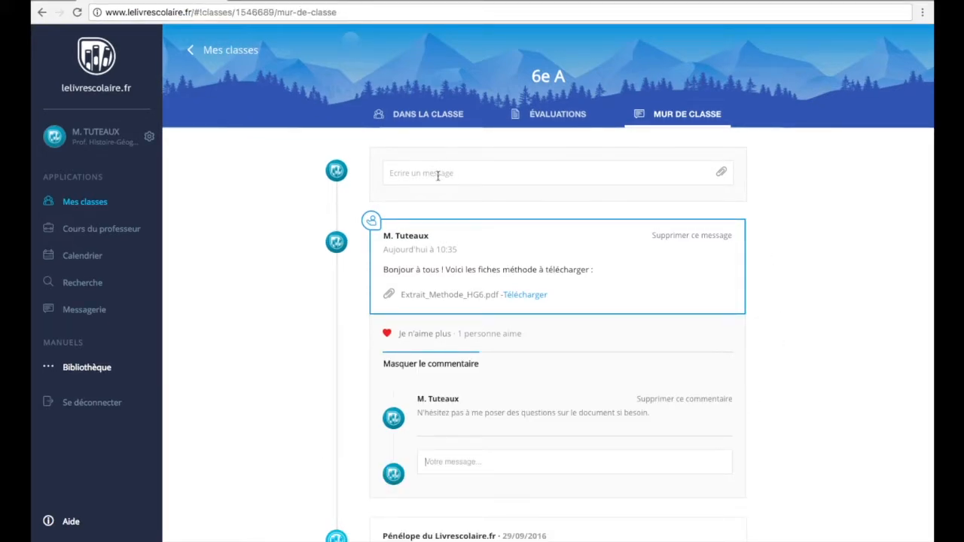
{"action": "type", "text": "Voici le lien vers le web-documentaire vu en classe, si vous souhaitez le"}
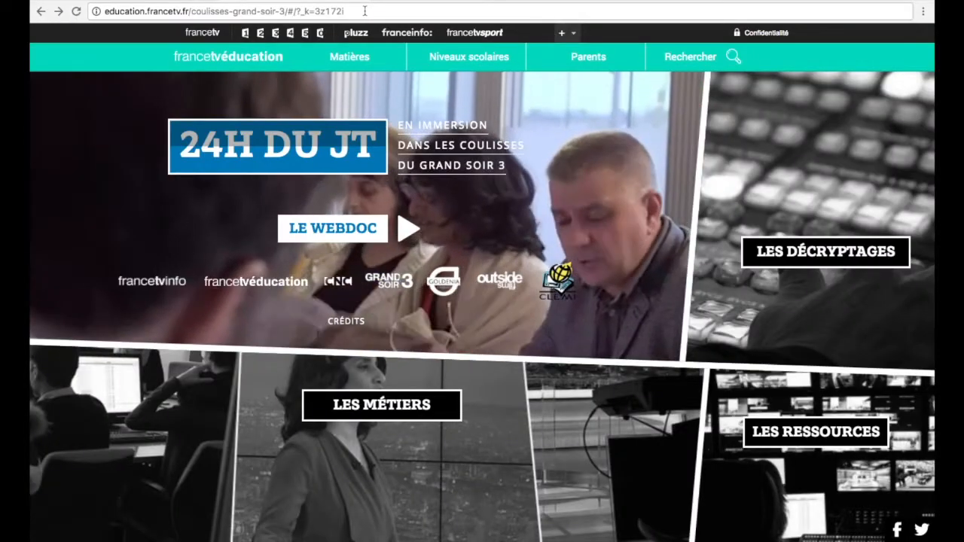
{"action": "left_click", "coordinate": [365, 11]}
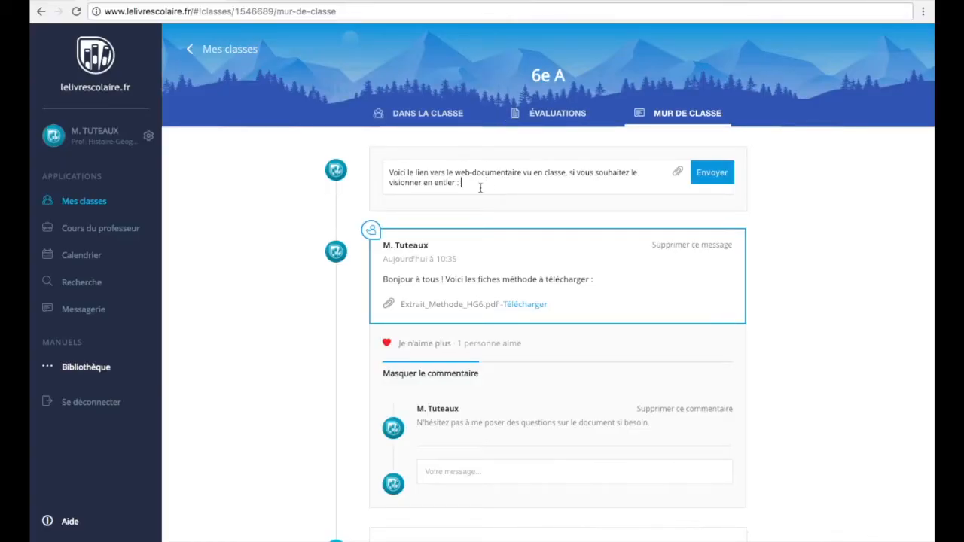
{"action": "type", "text": "http://education.francetv.fr/coulisses-grand-soir-3/#/?_k=3z172i"}
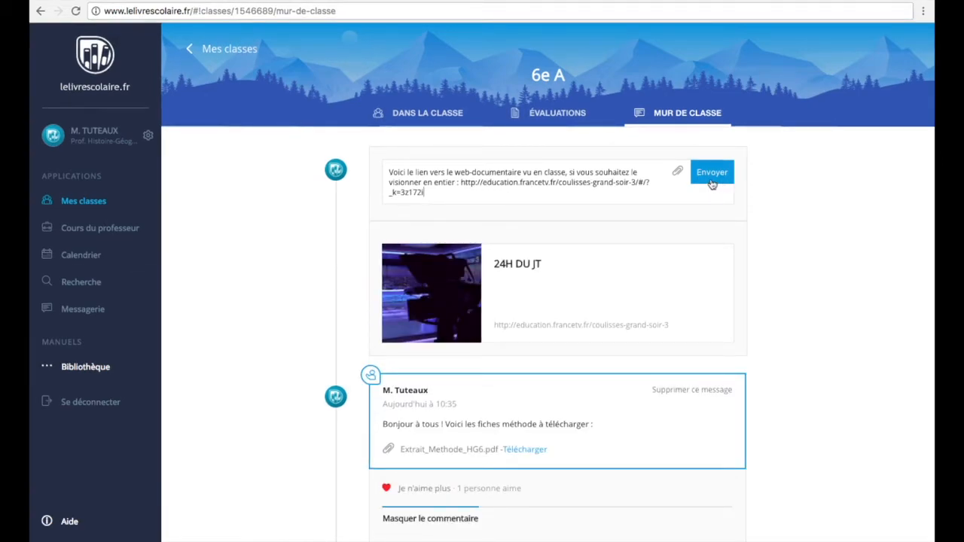
{"action": "left_click", "coordinate": [716, 183]}
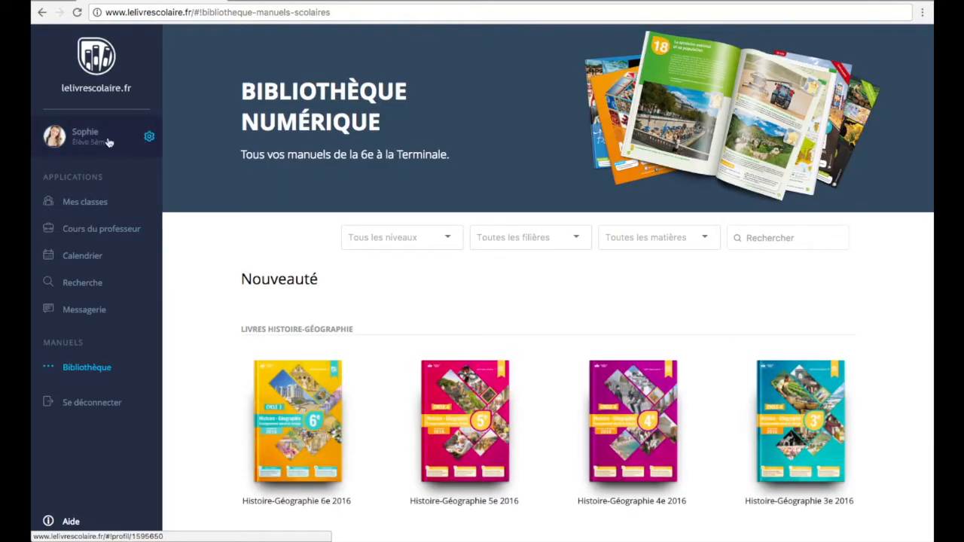
- From the student account, open the 6e A class wall and download Extrait_Methode_HG6.pdf from the teacher's post
{"action": "left_click", "coordinate": [84, 205]}
{"action": "left_click", "coordinate": [274, 192]}
{"action": "scroll", "coordinate": [251, 319], "scroll_direction": "down", "scroll_amount": 5}
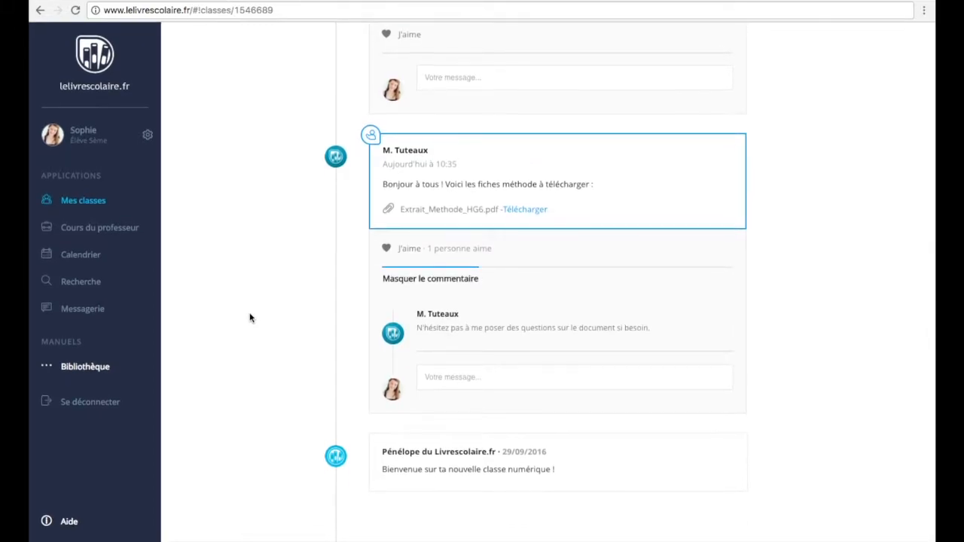
{"action": "left_click", "coordinate": [526, 215]}
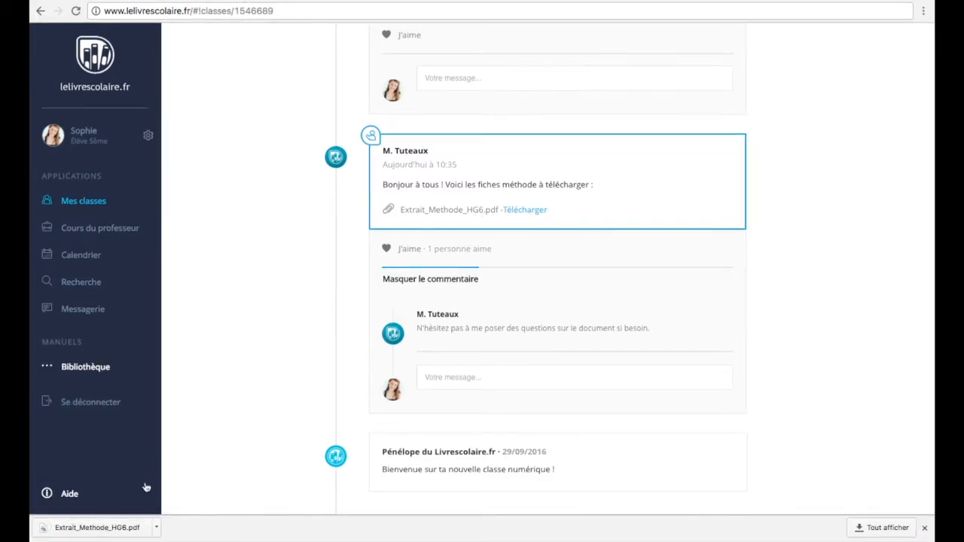
- Open the downloaded Extrait_Methode_HG6.pdf and look through its first pages
{"action": "left_click", "coordinate": [97, 528]}
{"action": "scroll", "coordinate": [501, 380], "scroll_direction": "down", "scroll_amount": 5}
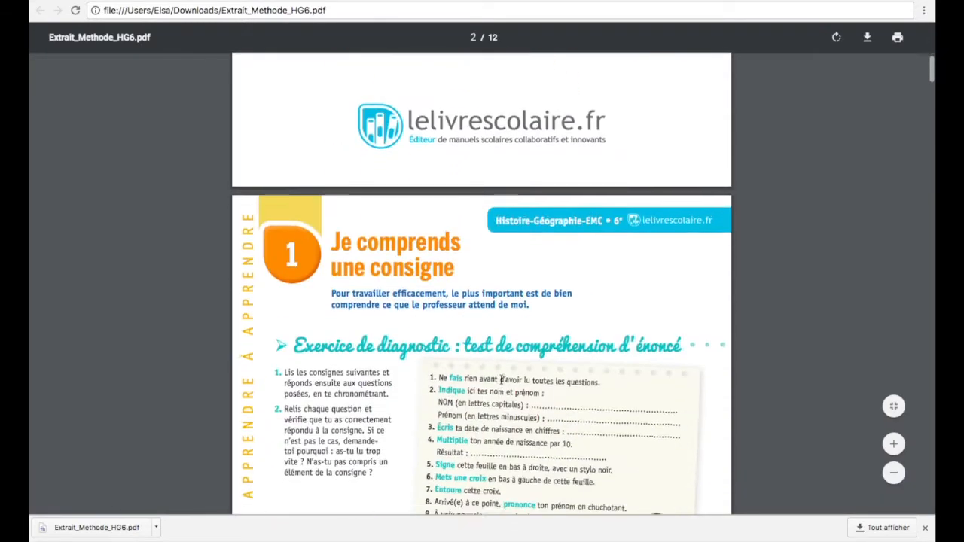
{"action": "scroll", "coordinate": [501, 379], "scroll_direction": "down", "scroll_amount": 3}
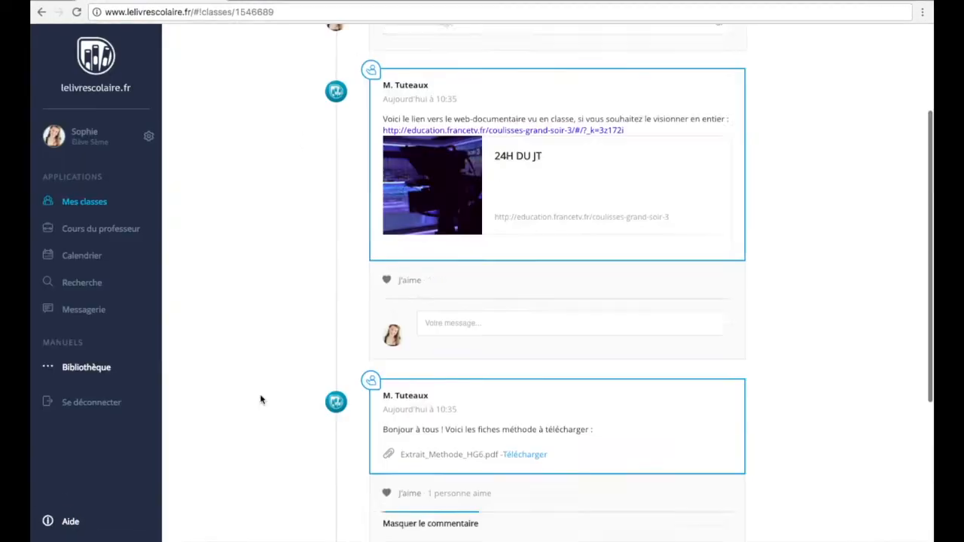
- View the 24H DU JT web documentary shared in the teacher's post and return to the class wall
{"action": "scroll", "coordinate": [261, 399], "scroll_direction": "up", "scroll_amount": 3}
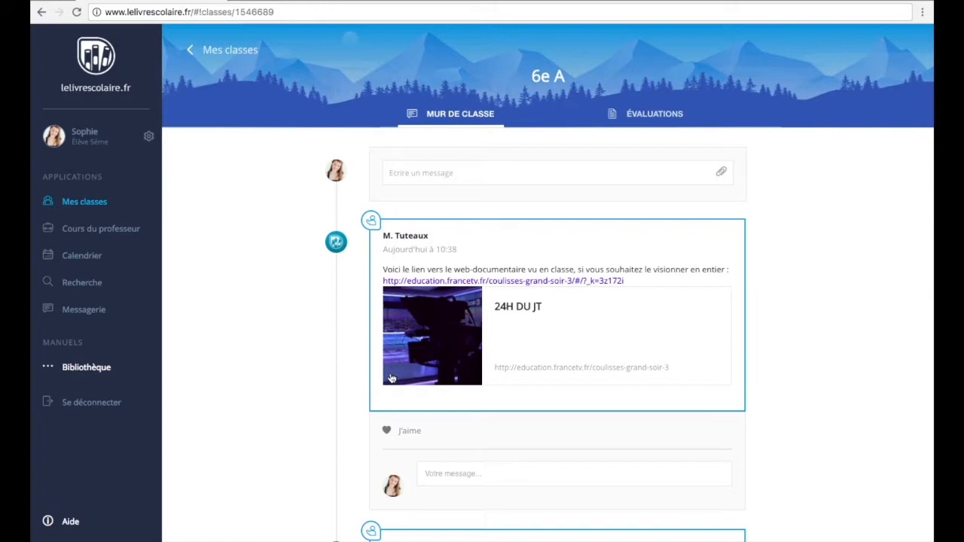
{"action": "left_click", "coordinate": [458, 330]}
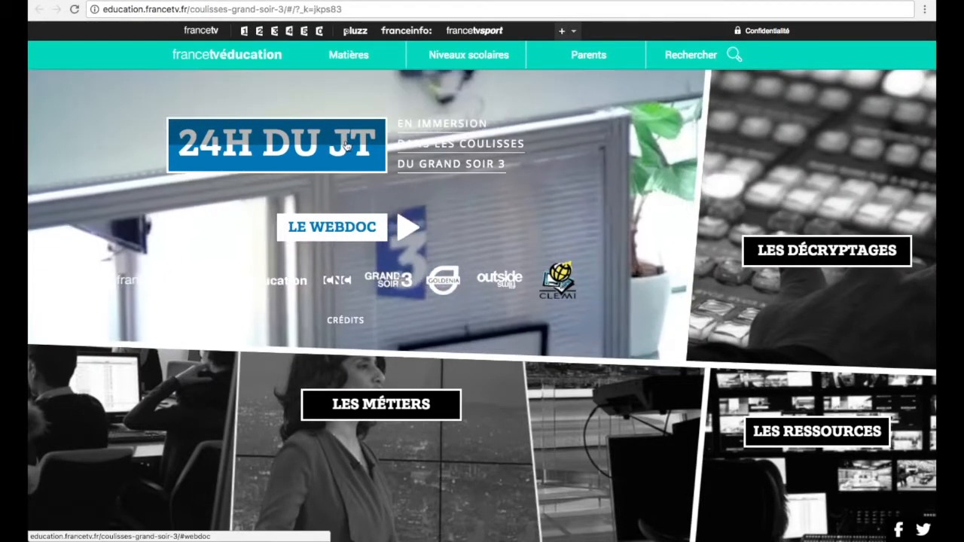
{"action": "left_click", "coordinate": [143, 2]}
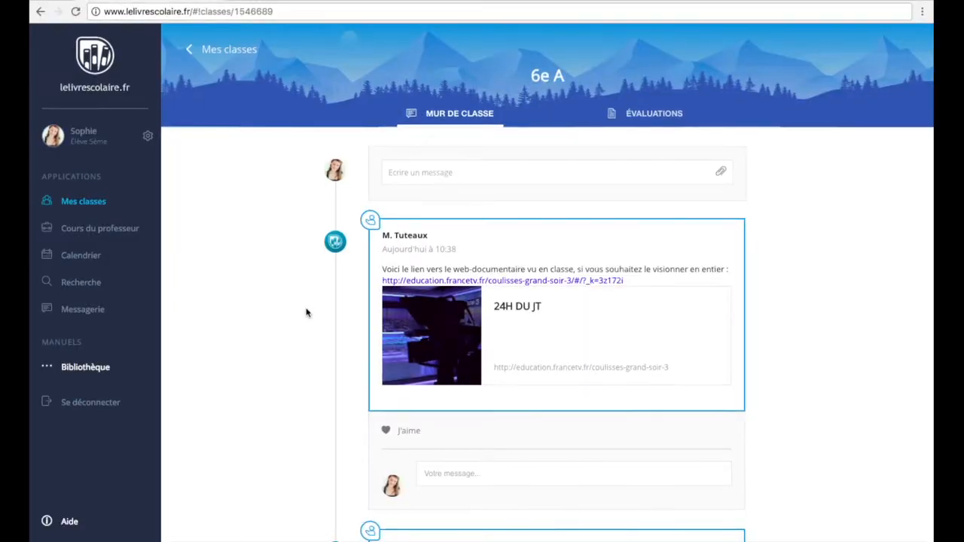
- Comment "C'est très intéressant, cela me donne envie de devenir journaliste !" under the web documentary post and like the post
{"action": "type", "text": "C'est très intéressant, cela me donne envie de devenir journaliste !"}
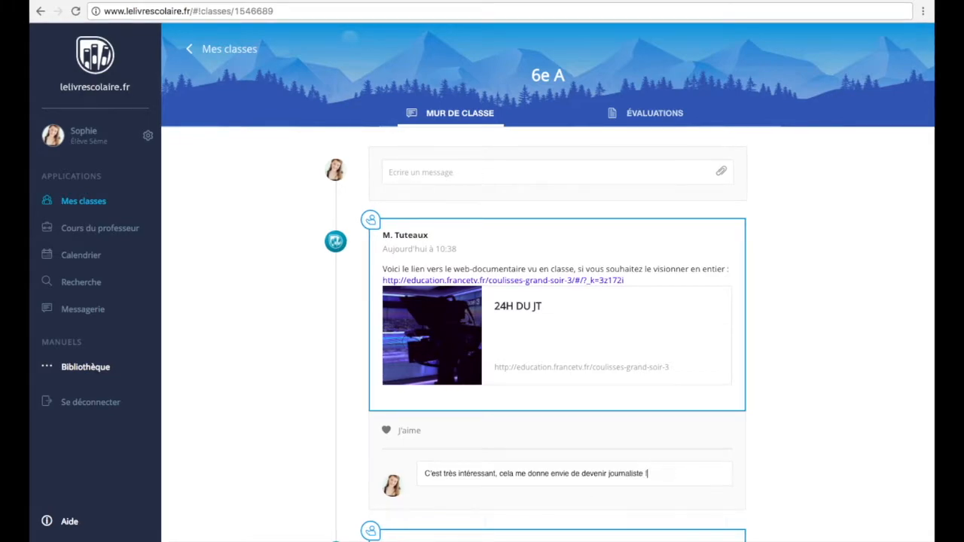
{"action": "key", "text": "Return"}
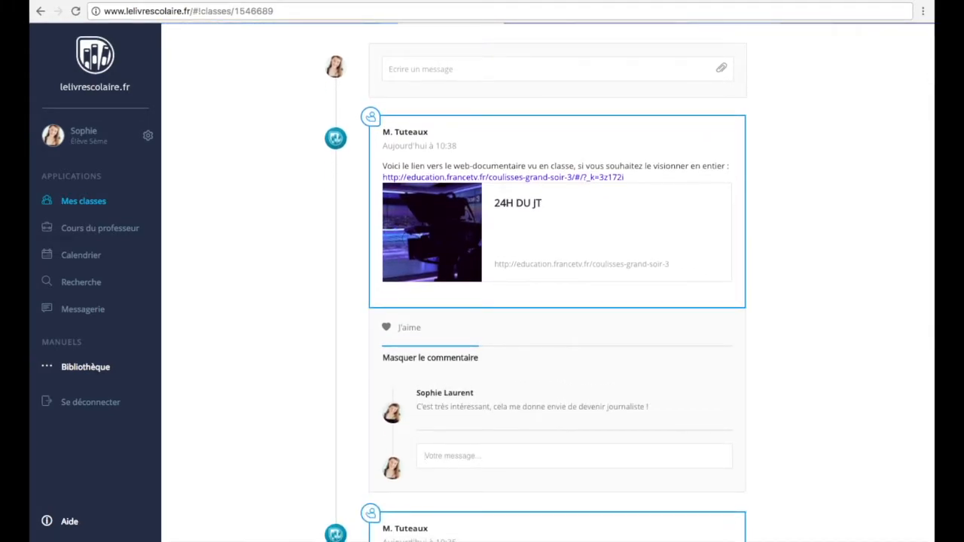
{"action": "left_click", "coordinate": [397, 332]}
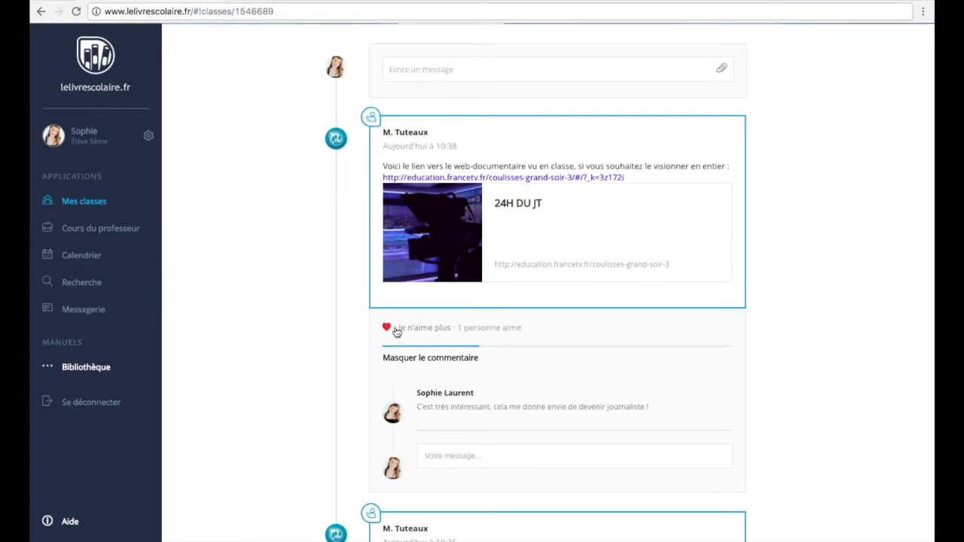
- Post the question "Quand doit-on rendre le prochain devoir ?" on the class wall
{"action": "scroll", "coordinate": [302, 404], "scroll_direction": "up", "scroll_amount": 2}
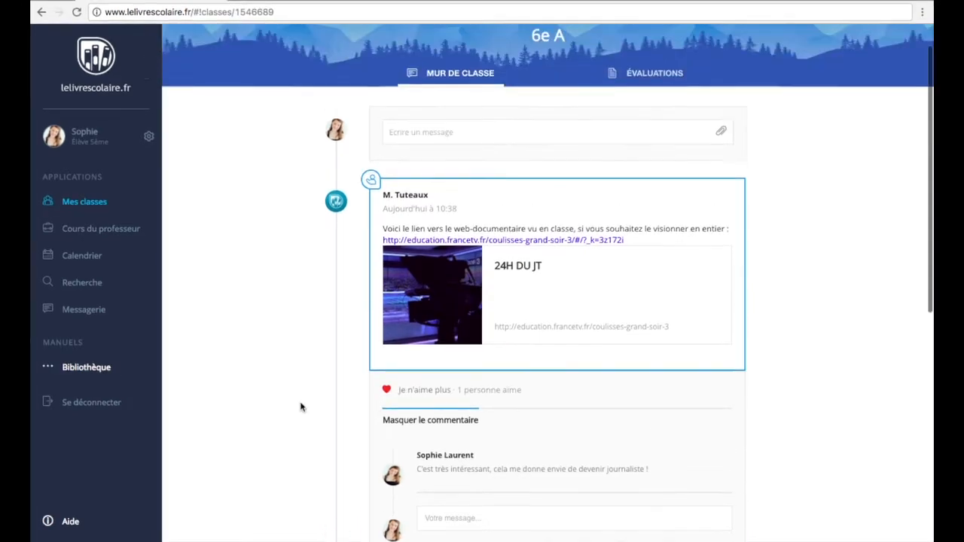
{"action": "type", "text": "Quand doit-on rendre le"}
{"action": "type", "text": " prochain devoir ?"}
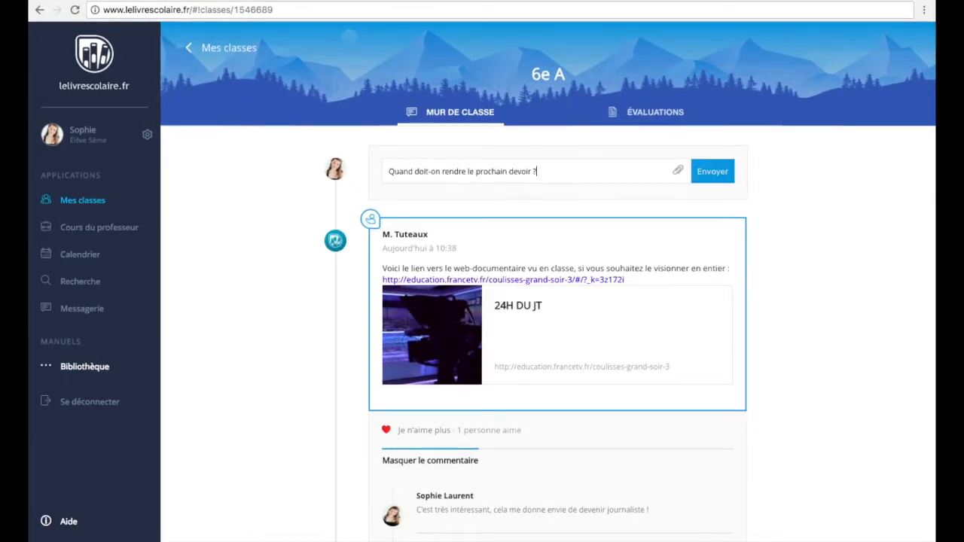
{"action": "left_click", "coordinate": [714, 174]}
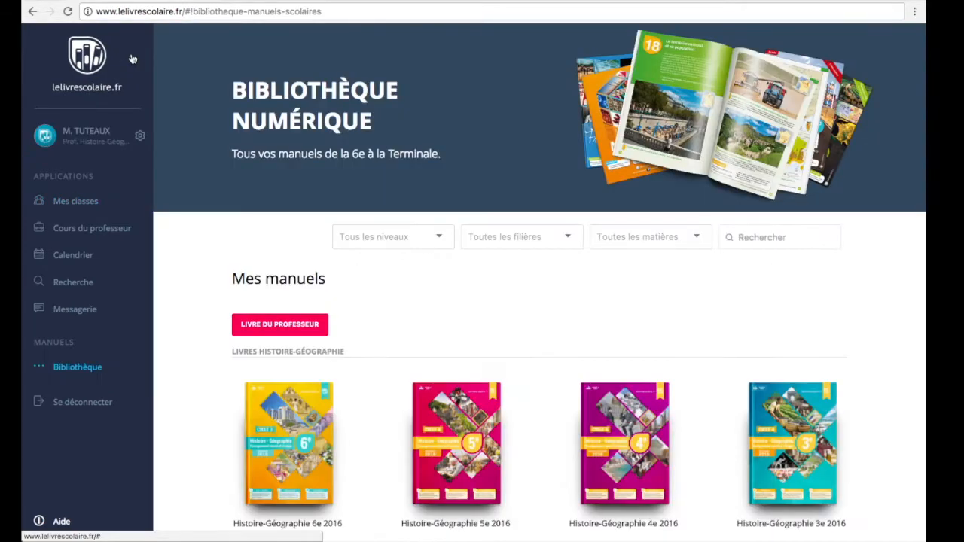
- From the teacher account, open the class wall of the 6e A class
{"action": "left_click", "coordinate": [79, 204]}
{"action": "left_click", "coordinate": [272, 197]}
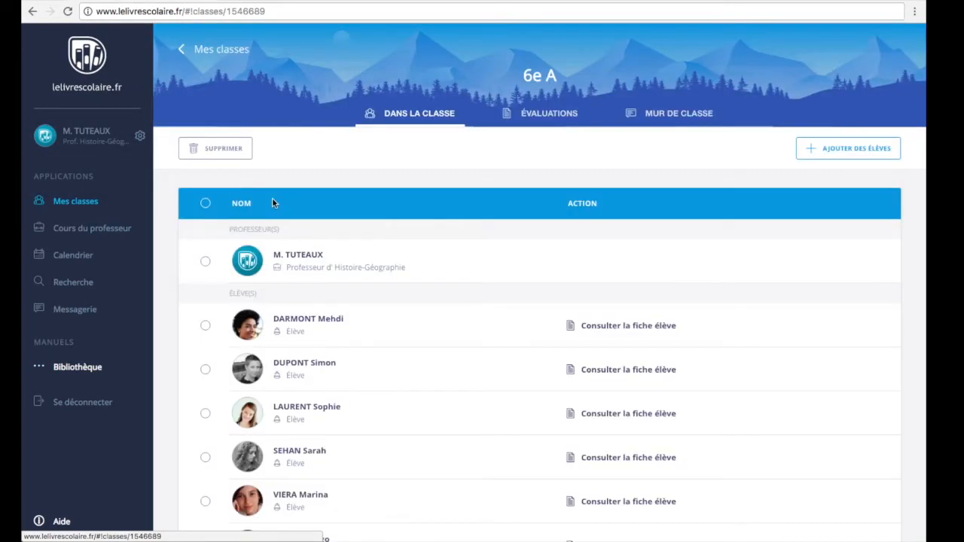
{"action": "left_click", "coordinate": [663, 113]}
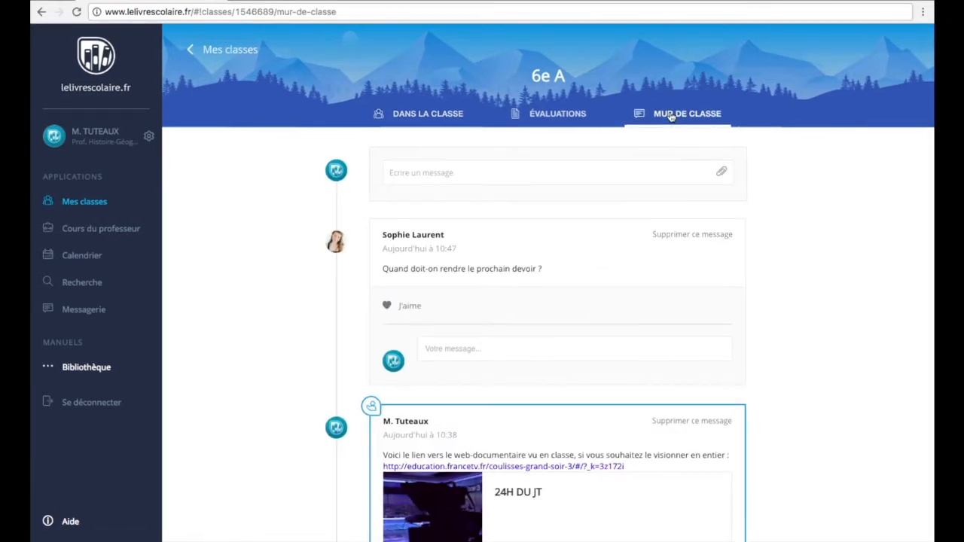
- Delete the student's post "Quand doit-on rendre le prochain devoir ?" and review the rest of the wall
{"action": "scroll", "coordinate": [848, 257], "scroll_direction": "down", "scroll_amount": 1}
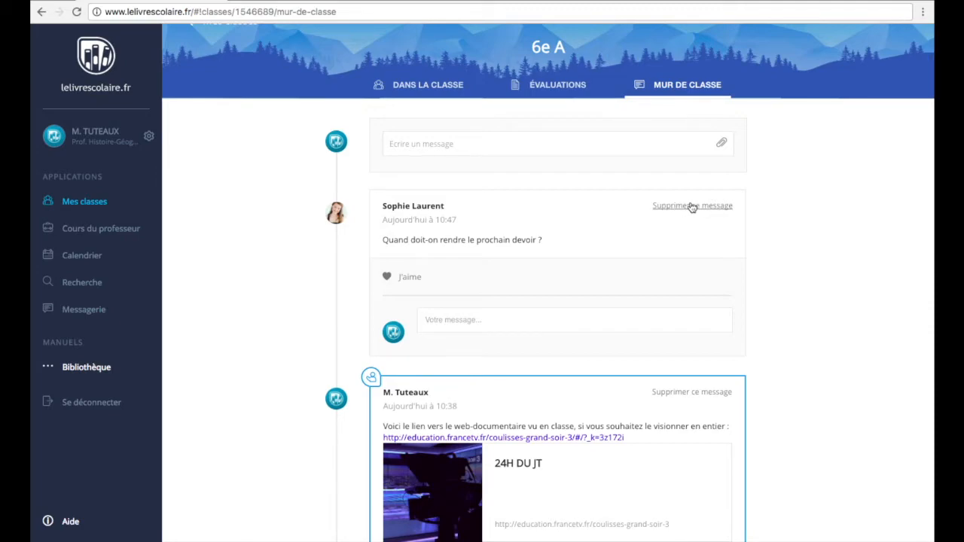
{"action": "left_click", "coordinate": [692, 207]}
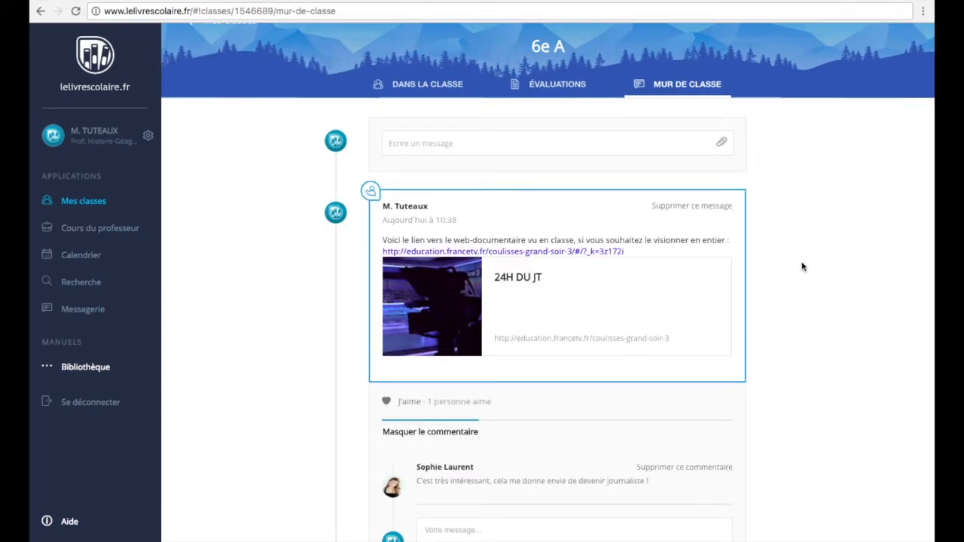
{"action": "scroll", "coordinate": [802, 267], "scroll_direction": "down", "scroll_amount": 2}
{"action": "scroll", "coordinate": [802, 267], "scroll_direction": "down", "scroll_amount": 5}
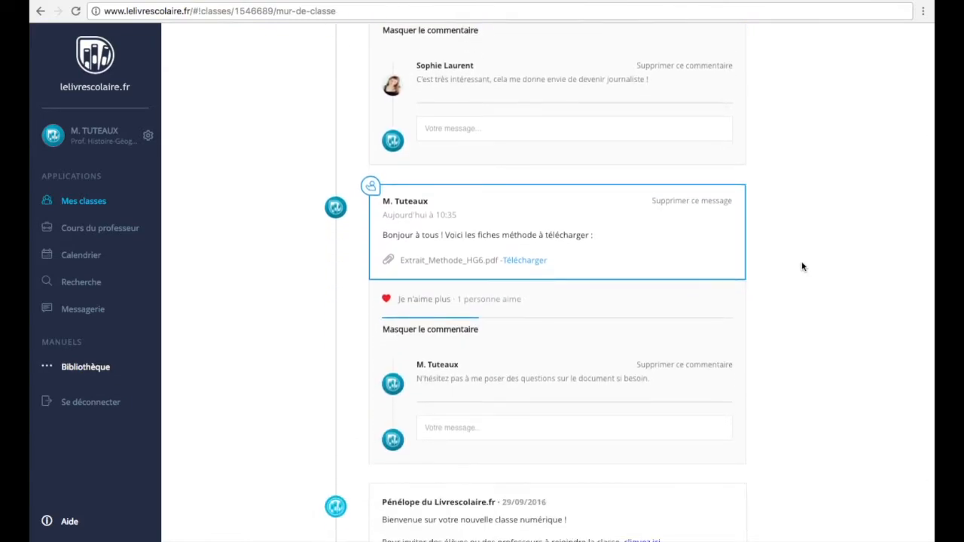
{"action": "scroll", "coordinate": [799, 257], "scroll_direction": "up", "scroll_amount": 8}
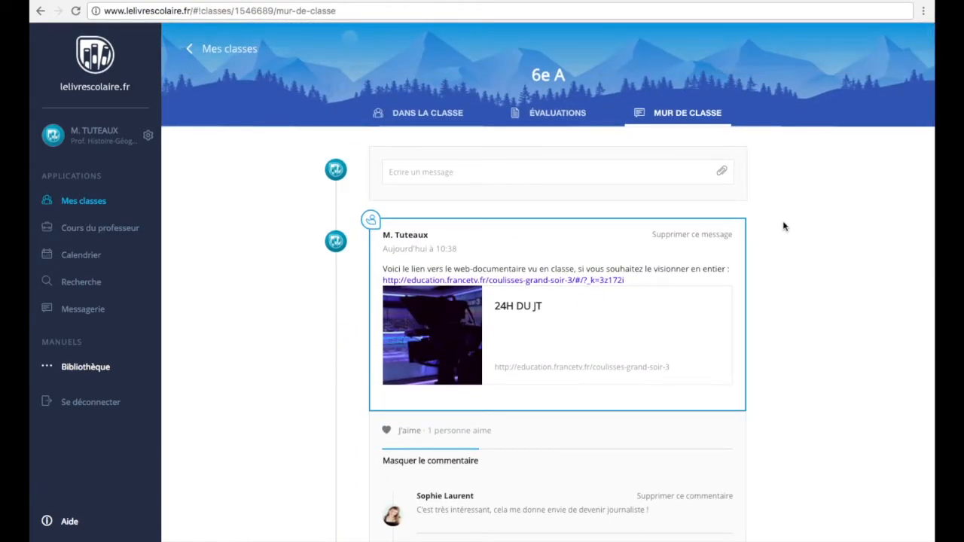
- Leave the class wall and display the 3e B students in the messaging tool
{"action": "left_click", "coordinate": [95, 46]}
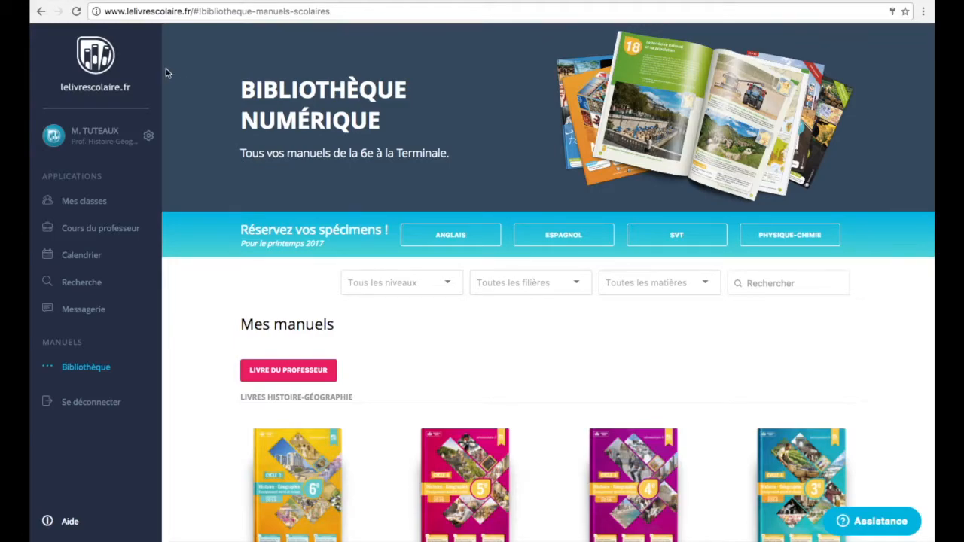
{"action": "left_click", "coordinate": [77, 315]}
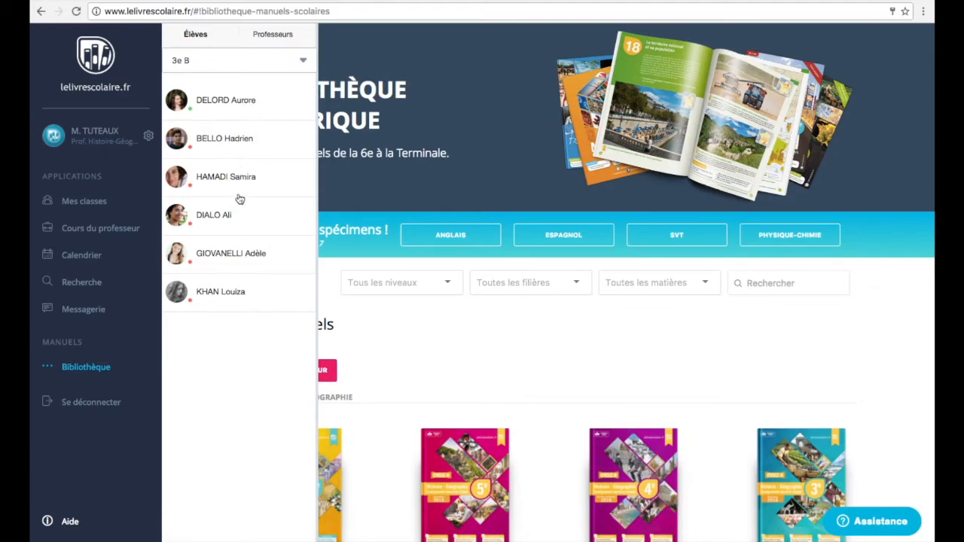
{"action": "left_click", "coordinate": [302, 59]}
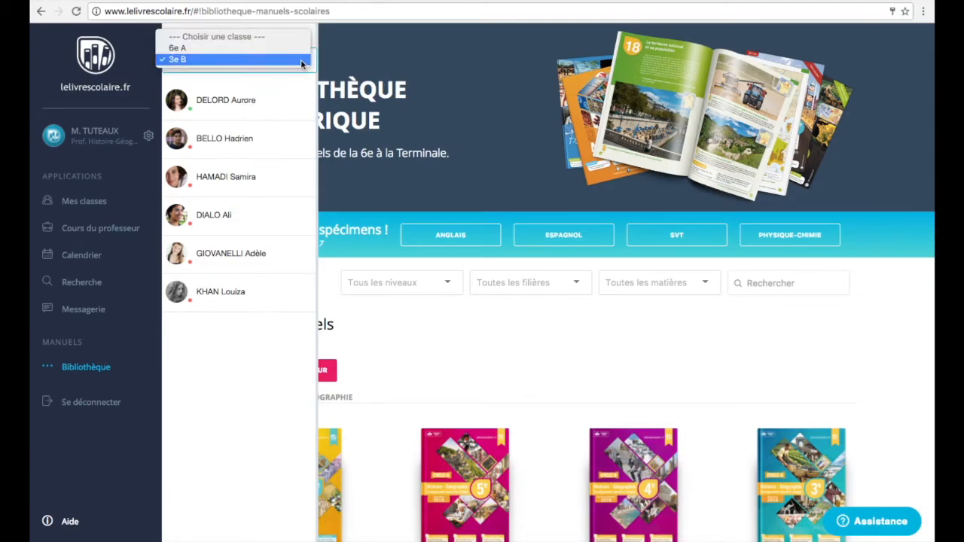
{"action": "left_click", "coordinate": [204, 59]}
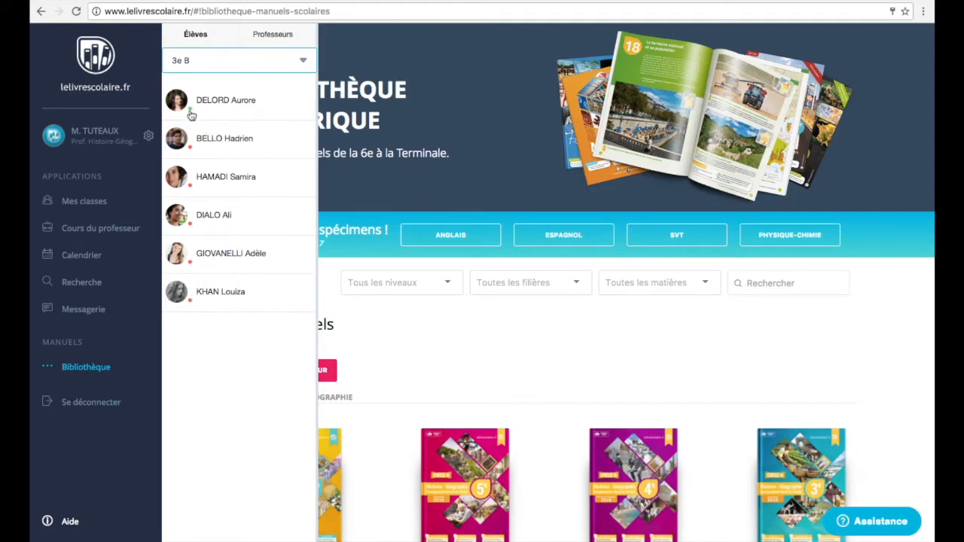
- Open conversations with the sixth and fourth students listed in 3e B, and send the sixth one "Bonjour" with her first name
{"action": "left_click", "coordinate": [211, 293]}
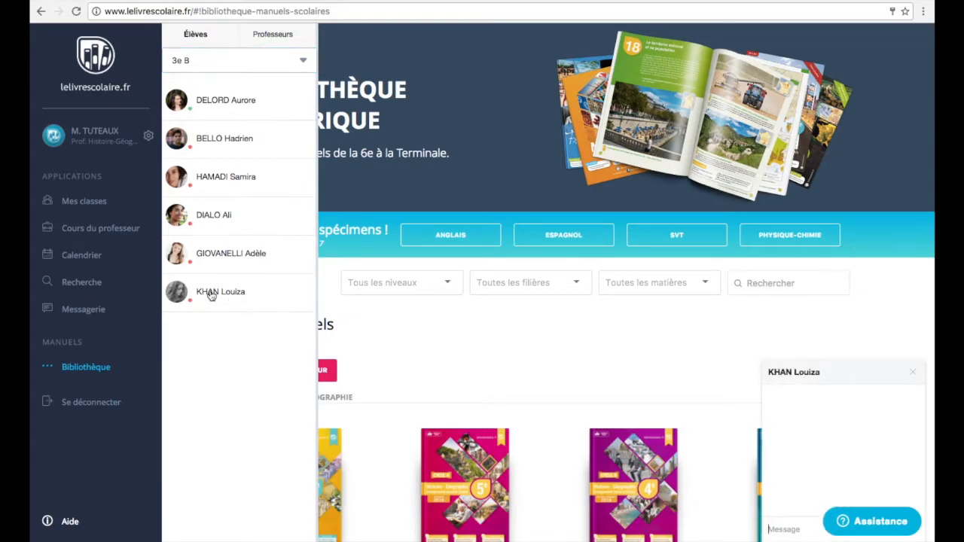
{"action": "left_click", "coordinate": [221, 216]}
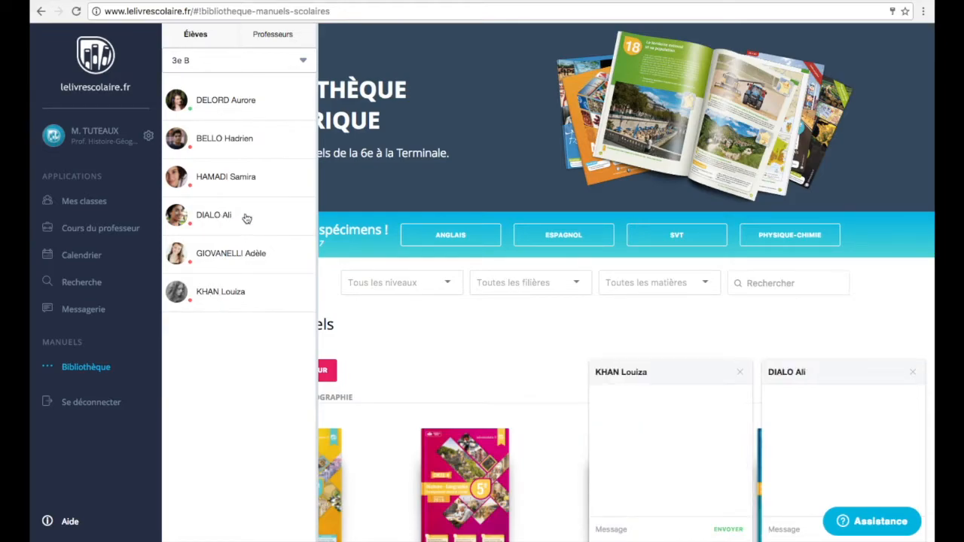
{"action": "left_click", "coordinate": [606, 529]}
{"action": "type", "text": "Bonjour Louiza,"}
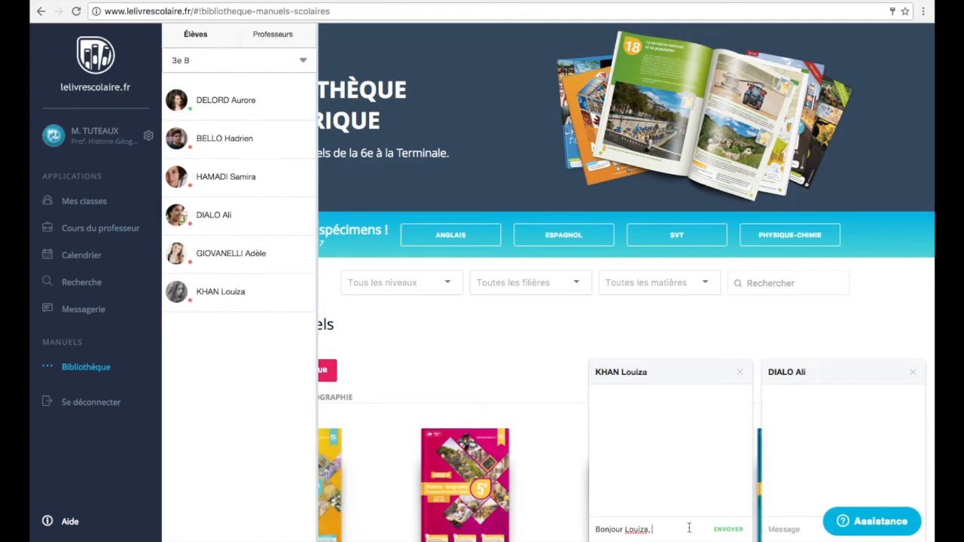
{"action": "left_click", "coordinate": [727, 531]}
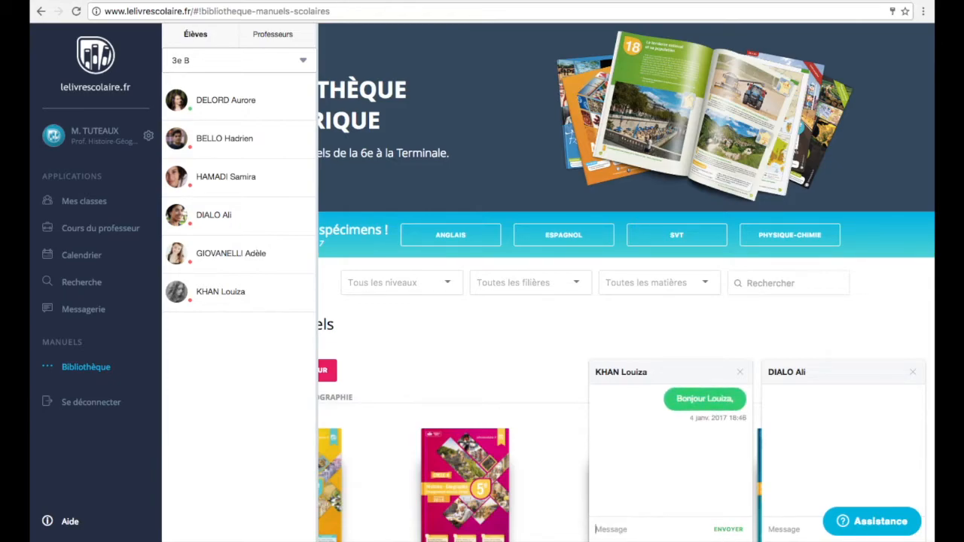
- Close both student conversations and sign out of the teacher account
{"action": "left_click", "coordinate": [740, 372]}
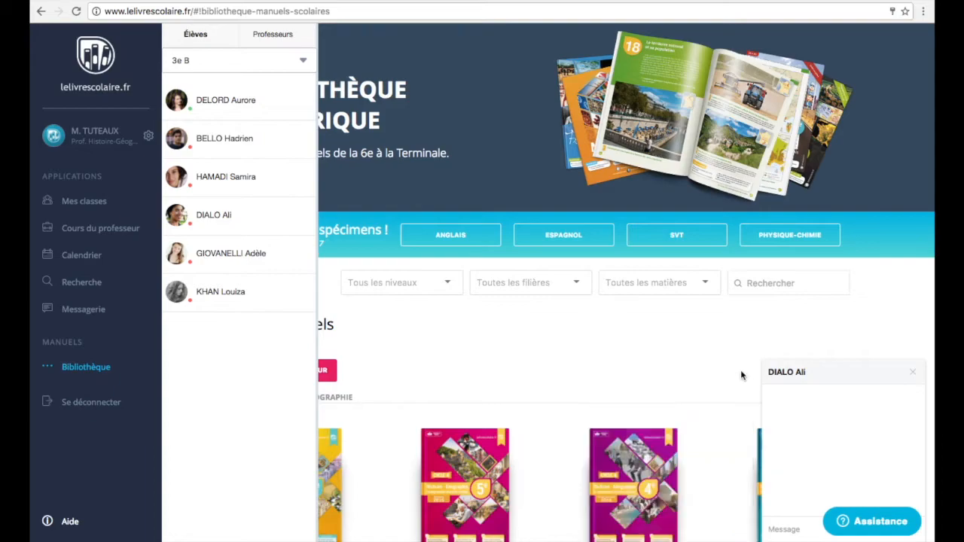
{"action": "left_click", "coordinate": [912, 374]}
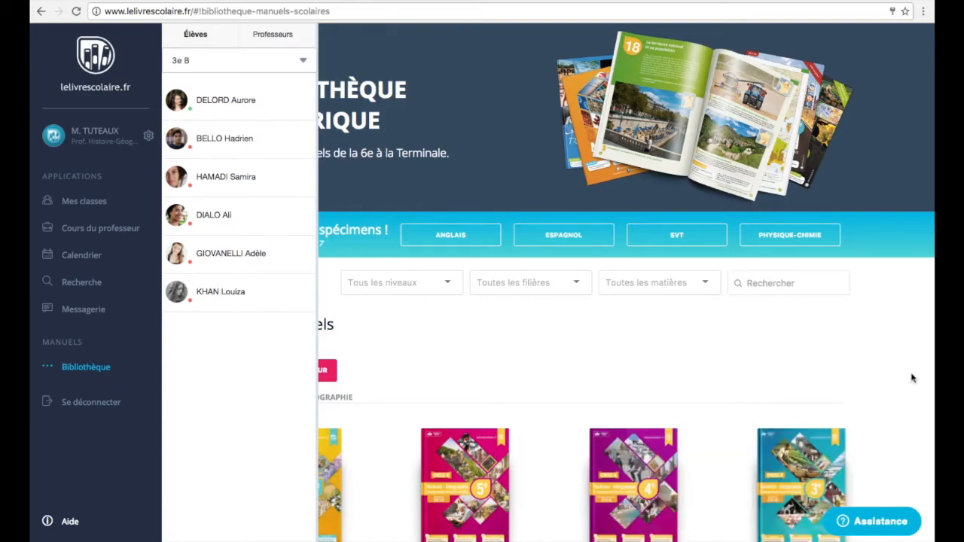
{"action": "left_click", "coordinate": [80, 403]}
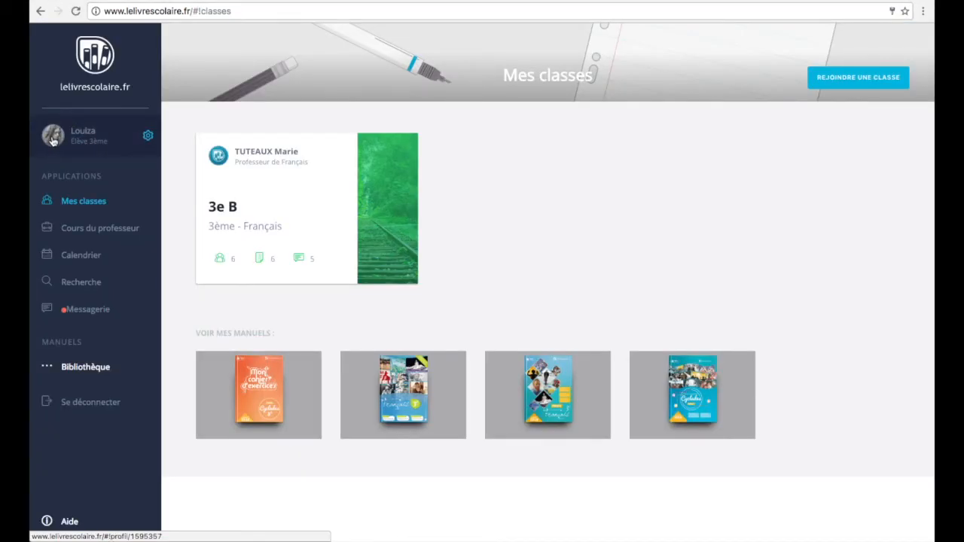
- From the 3e B student's account, open the teacher's unread message in the messaging tool
{"action": "left_click", "coordinate": [75, 317]}
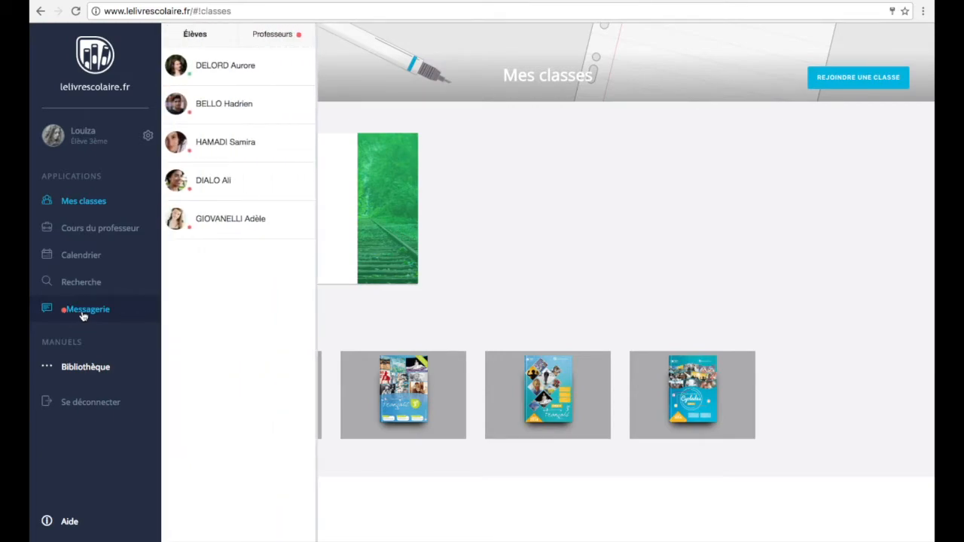
{"action": "left_click", "coordinate": [301, 38]}
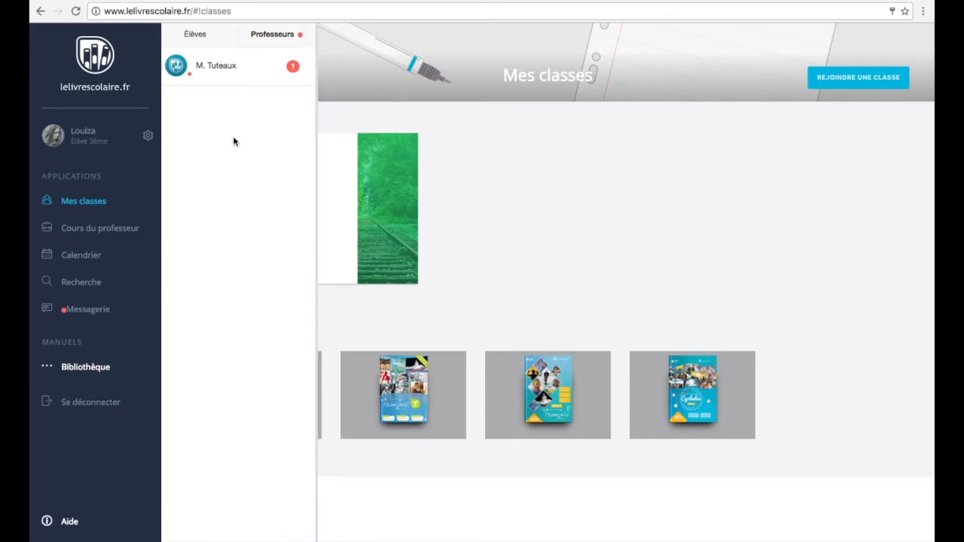
{"action": "left_click", "coordinate": [234, 75]}
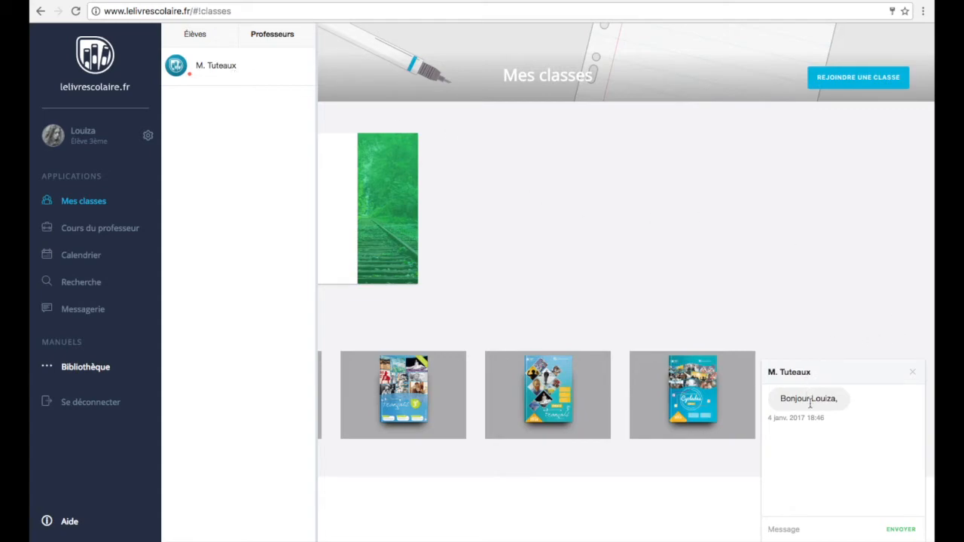
- Write the reply "Bonjour madame" to the teacher, and close the conversation and the messaging list
{"action": "left_click", "coordinate": [780, 530]}
{"action": "type", "text": "Bonjour madame"}
{"action": "left_click", "coordinate": [914, 375]}
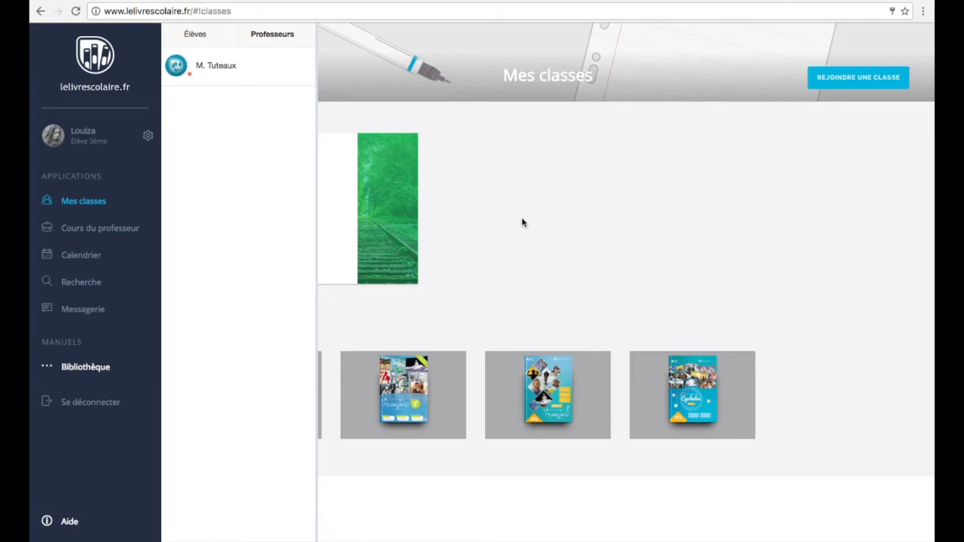
{"action": "left_click", "coordinate": [88, 310]}
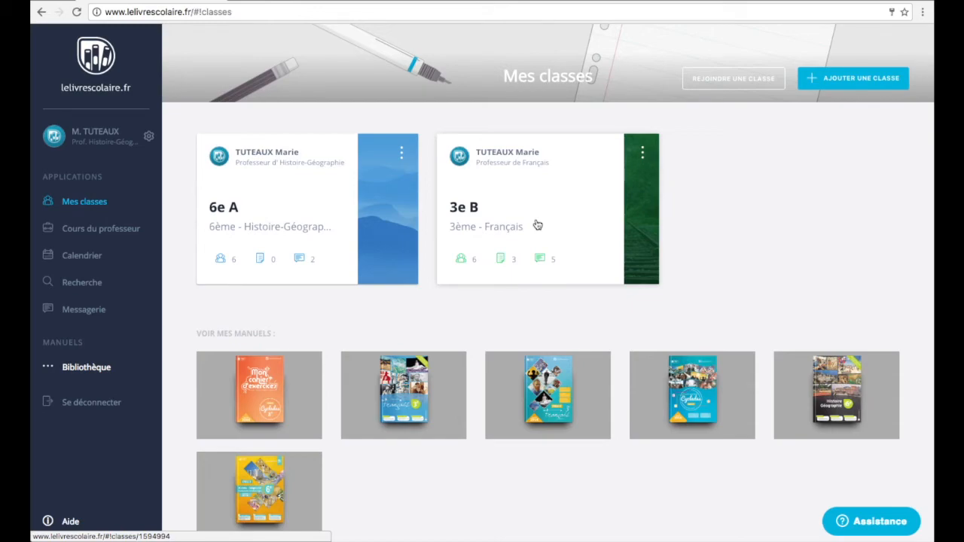
- From the teacher account, open the 3e B class and download the PDF instructions students need to join it
{"action": "left_click", "coordinate": [538, 225]}
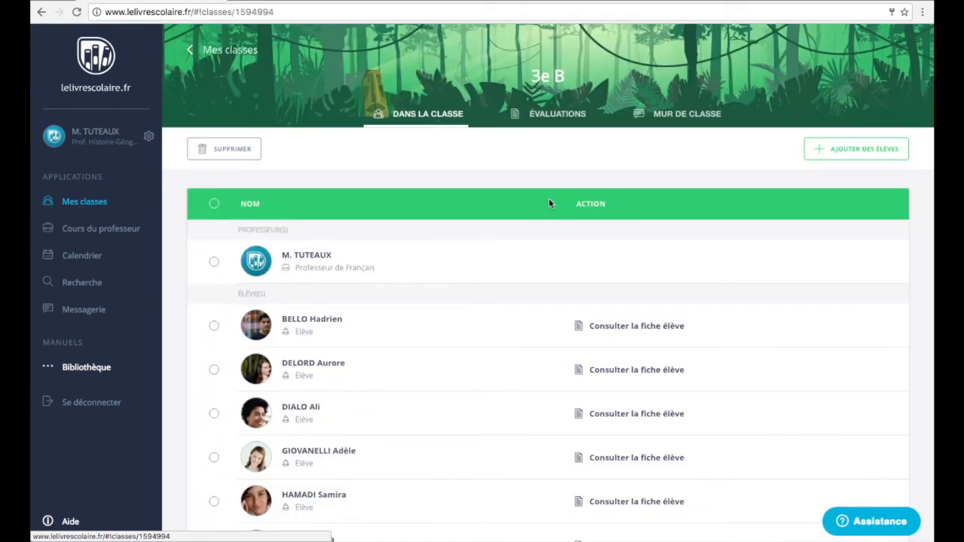
{"action": "left_click", "coordinate": [848, 148]}
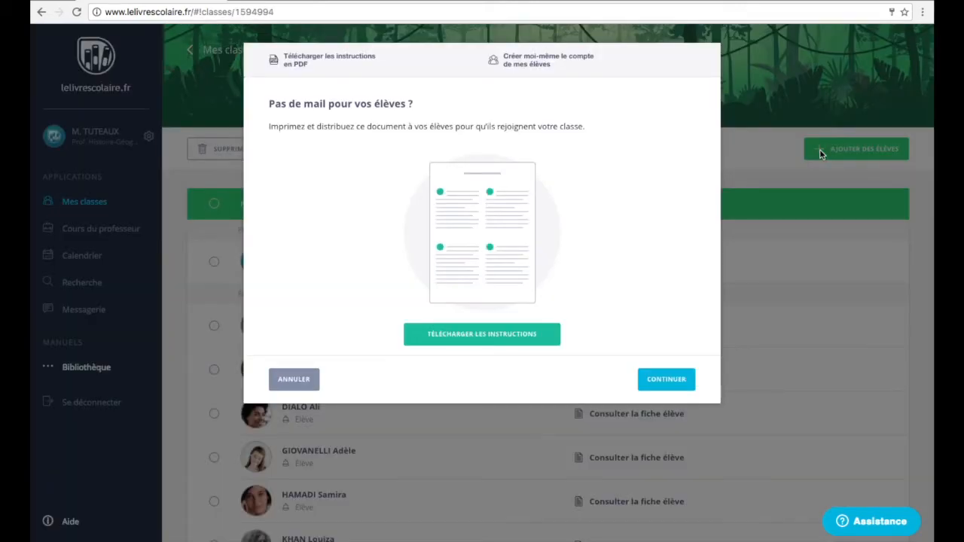
{"action": "left_click", "coordinate": [454, 341]}
{"action": "left_click", "coordinate": [105, 530]}
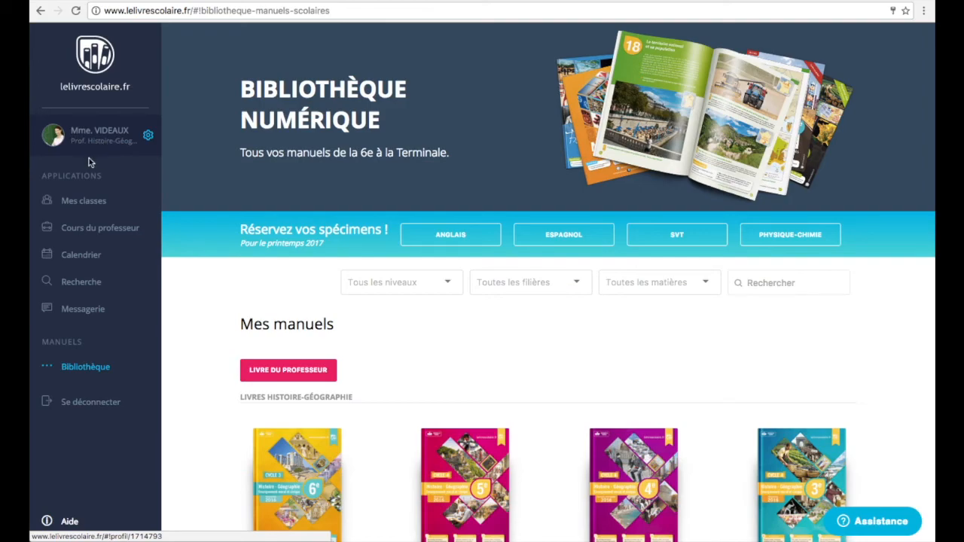
- From the colleague's teacher account, view the form for joining a class with a class code and close it
{"action": "left_click", "coordinate": [78, 204]}
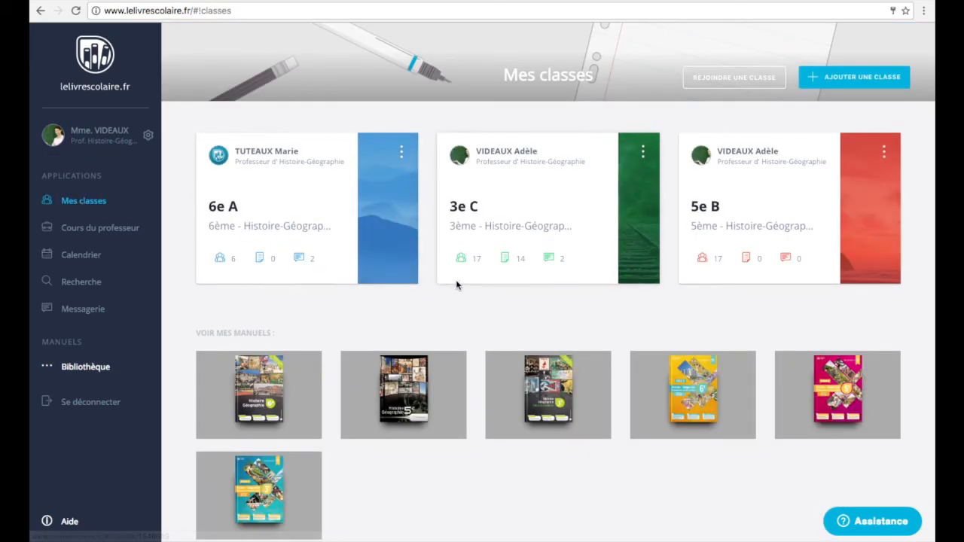
{"action": "left_click", "coordinate": [721, 80]}
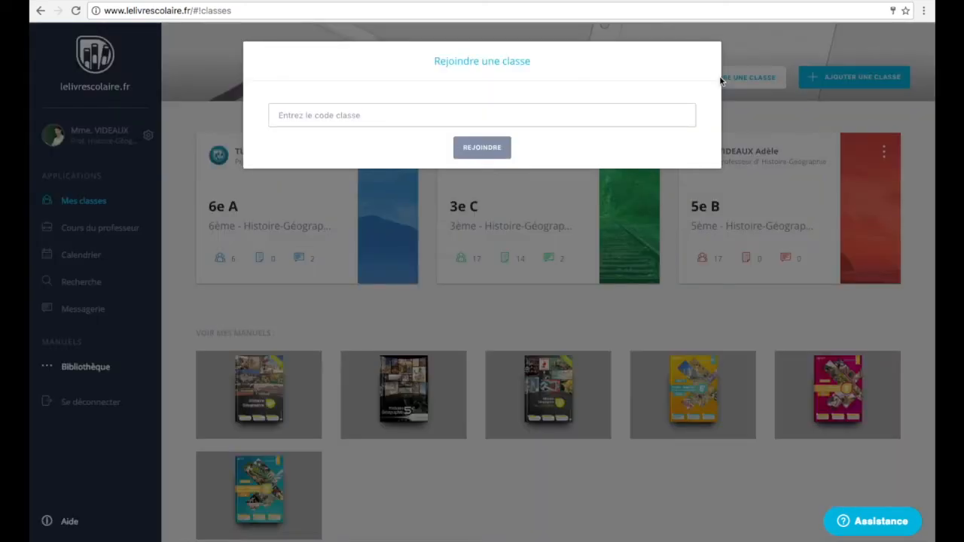
{"action": "left_click", "coordinate": [355, 117]}
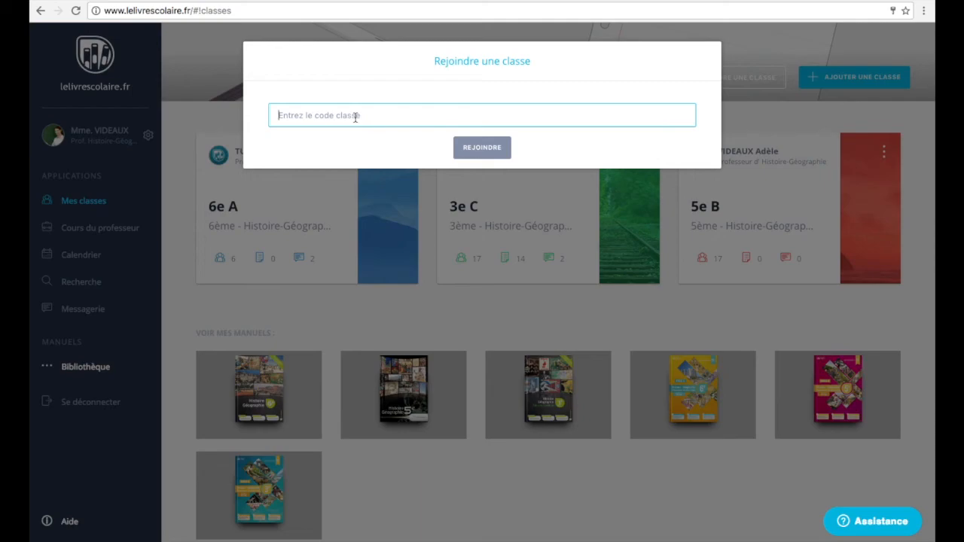
{"action": "left_click", "coordinate": [370, 314]}
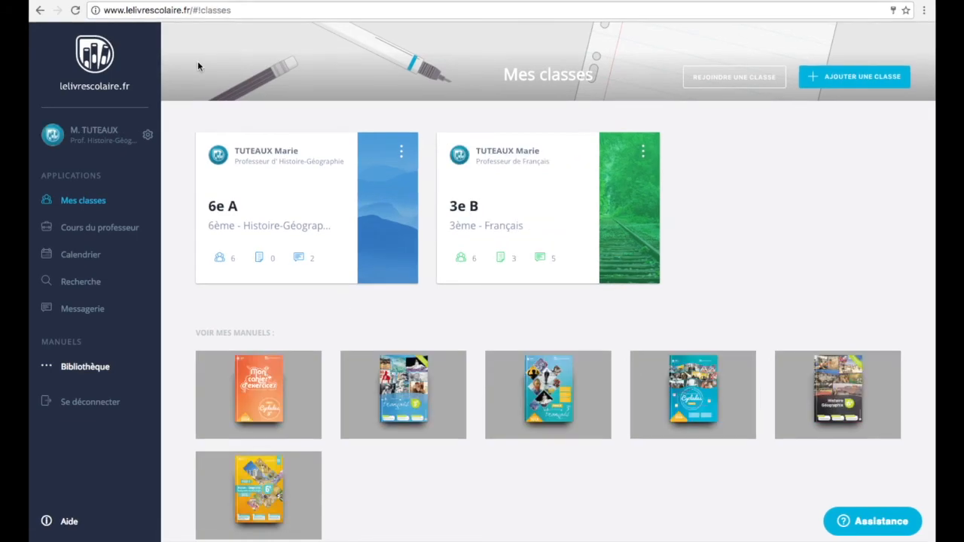
- From the first teacher's account, open a conversation with the colleague among the 6e A teachers, and close it along with the messaging list
{"action": "left_click", "coordinate": [73, 311]}
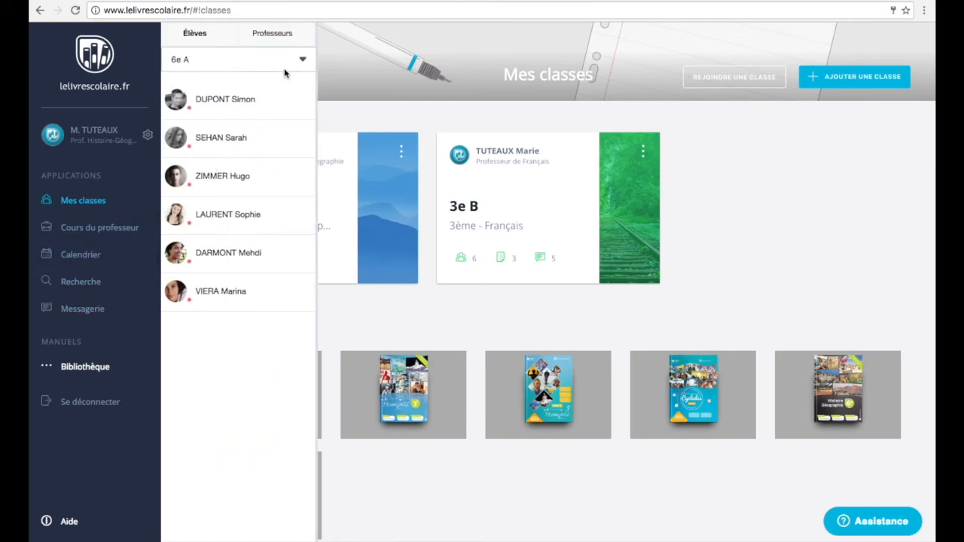
{"action": "left_click", "coordinate": [278, 36]}
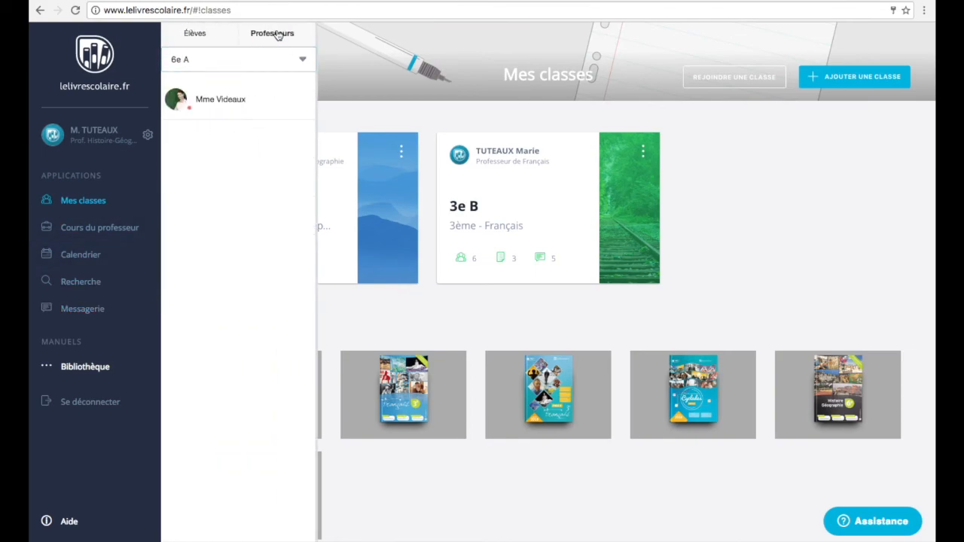
{"action": "left_click", "coordinate": [223, 107]}
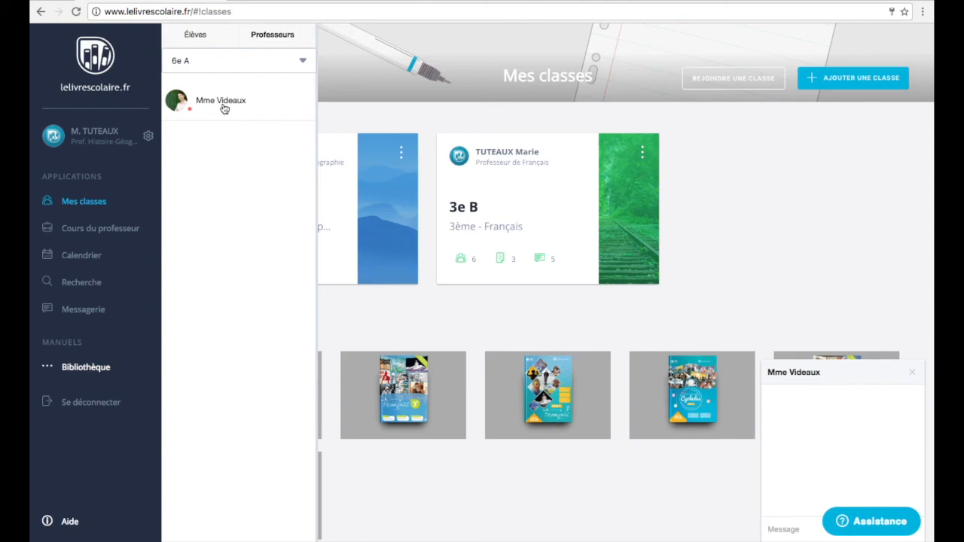
{"action": "left_click", "coordinate": [713, 227]}
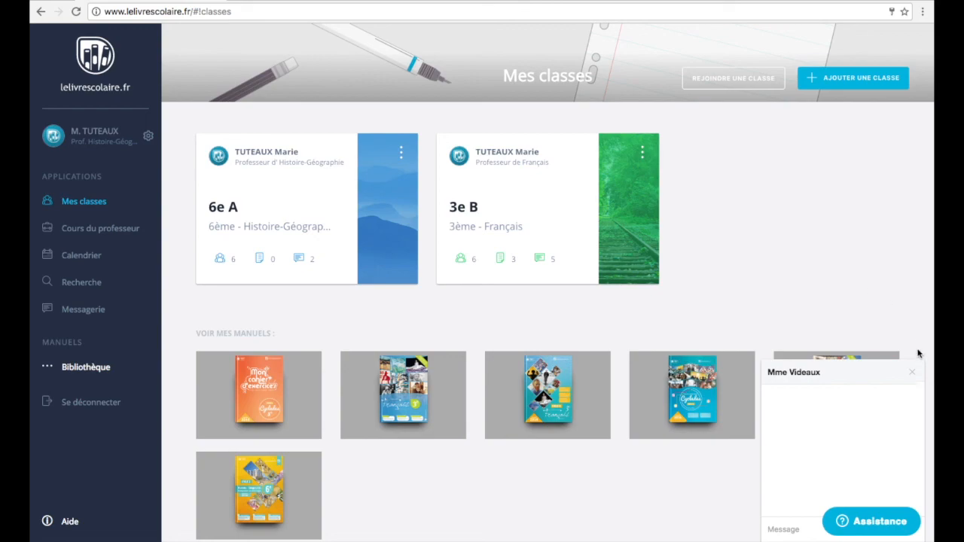
{"action": "left_click", "coordinate": [913, 375]}
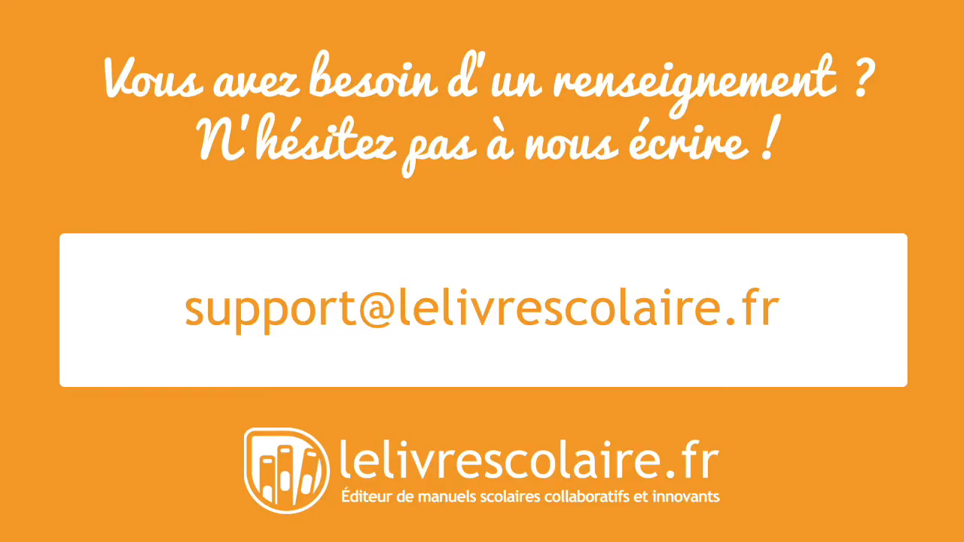